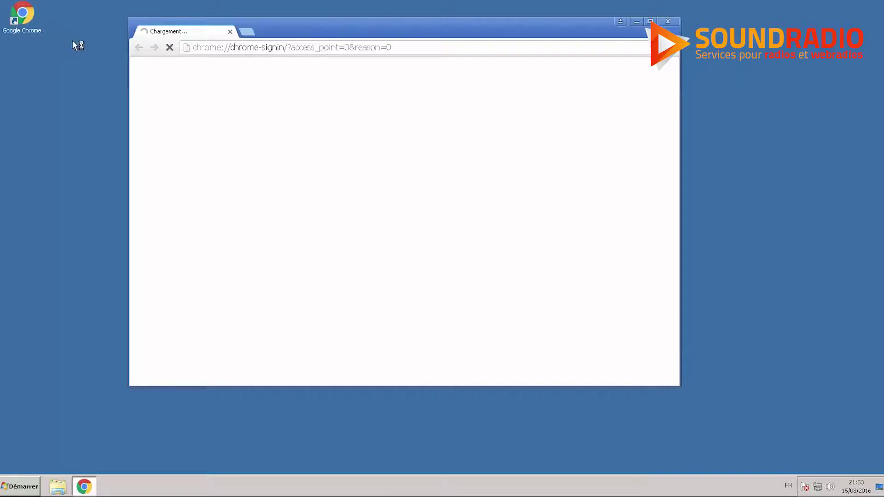
Search Google for 'blink sip' from the Chrome address bar
click(274, 47)
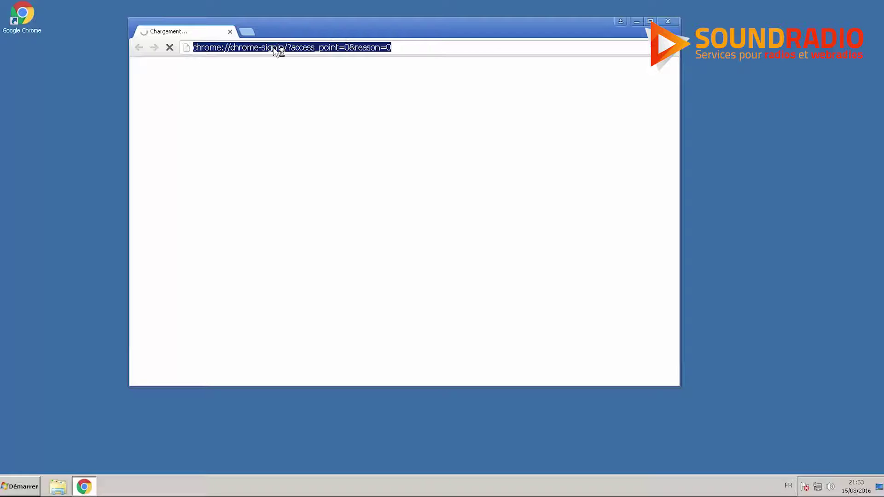
text(blink sip)
key(Return)
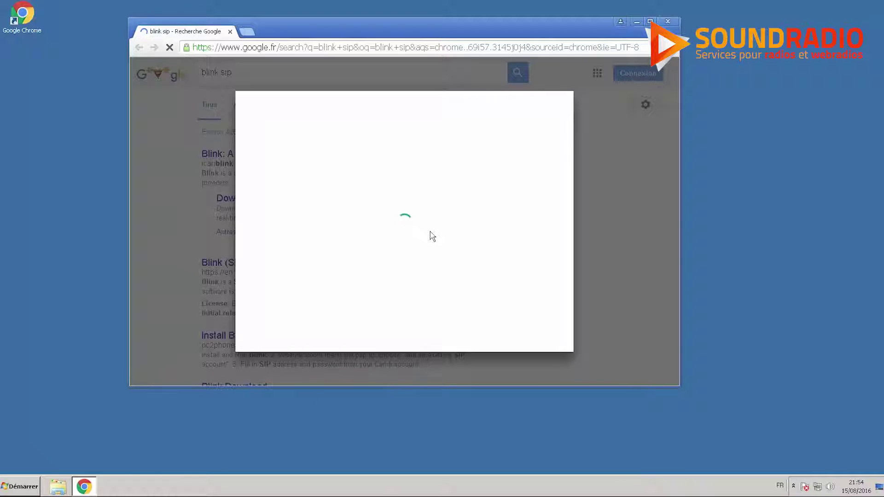
Enlarge the browser window and accept Google's privacy reminder via Suivant and J'accepte
drag(681, 388, 719, 396)
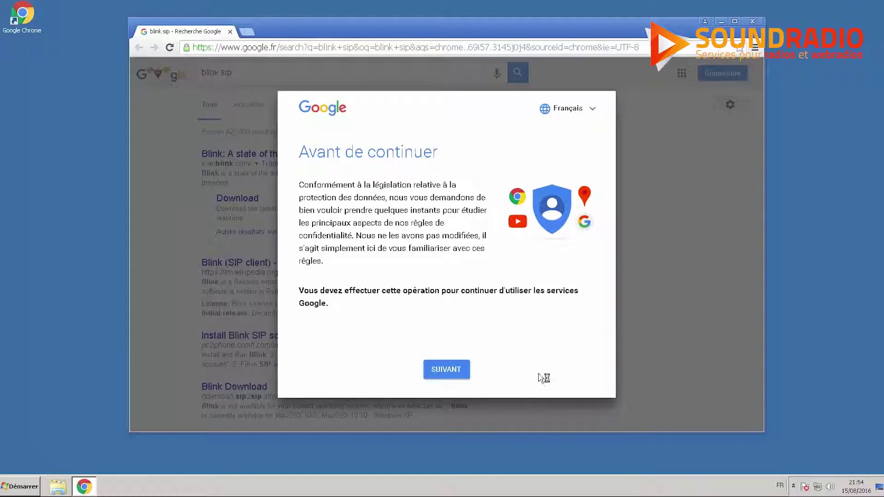
click(458, 372)
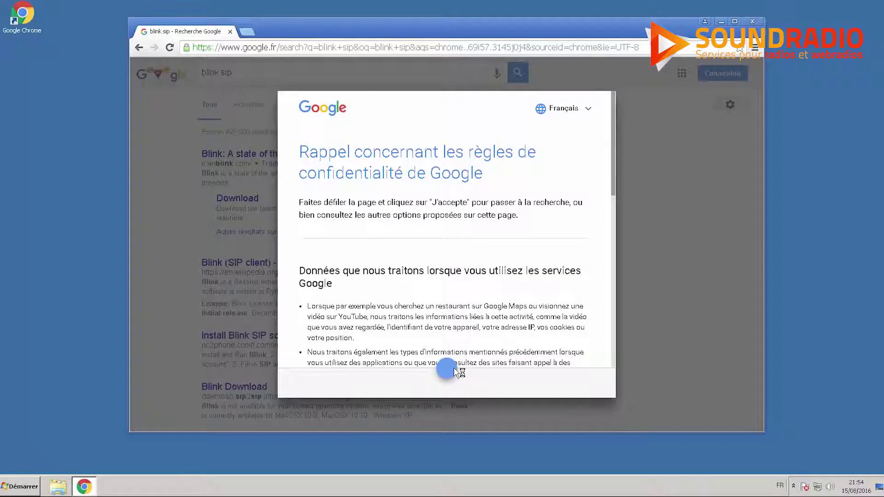
scroll(461, 307, down, 10)
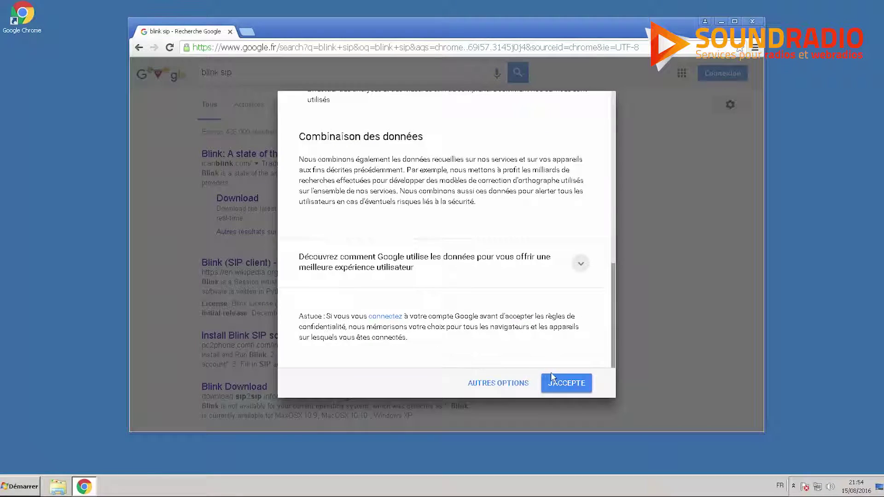
click(561, 385)
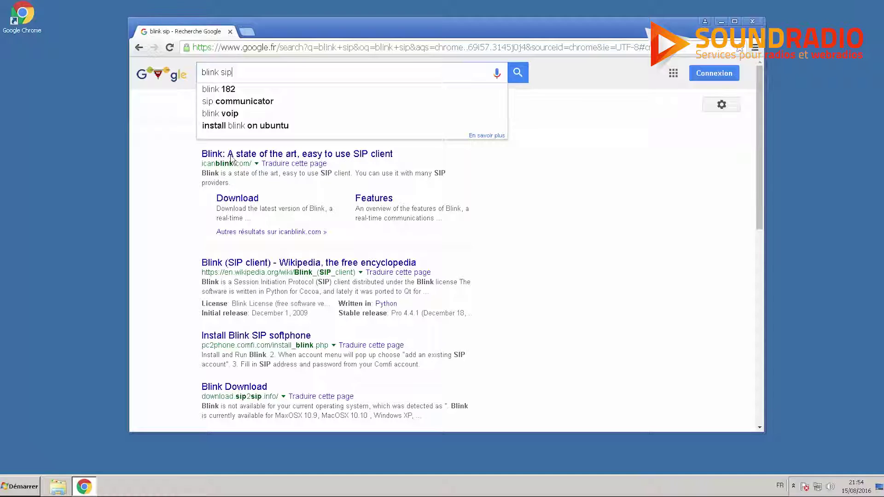
Open the icanblink.com result, decline page translation, and go to its Download page
click(212, 157)
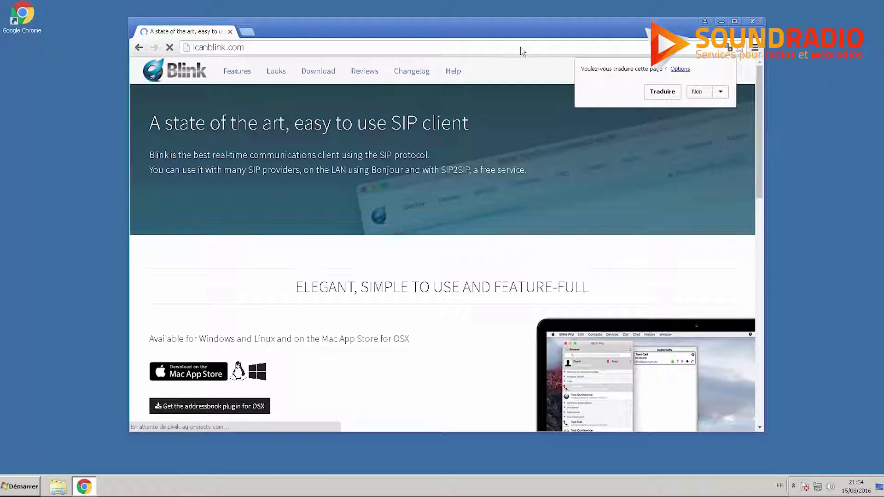
click(706, 91)
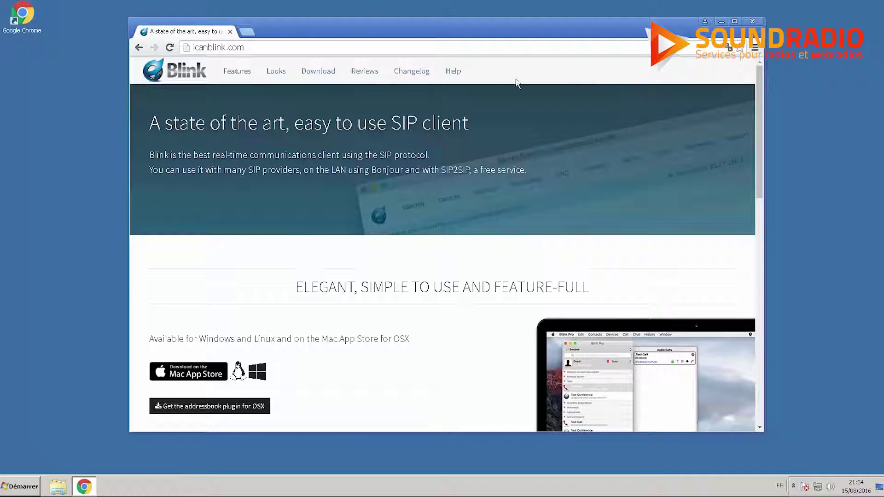
click(323, 76)
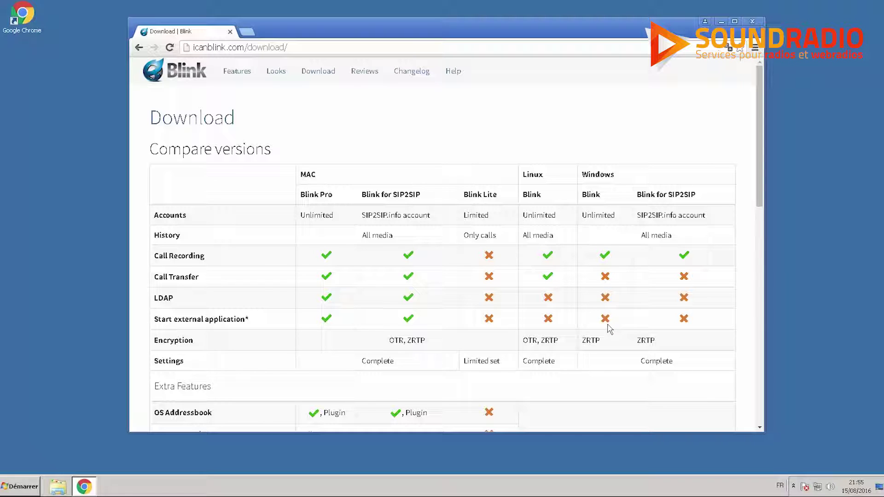
Scroll to 'Choose a version' and download Blink-Installer.exe for Windows
scroll(610, 290, down, 1)
scroll(584, 276, down, 1)
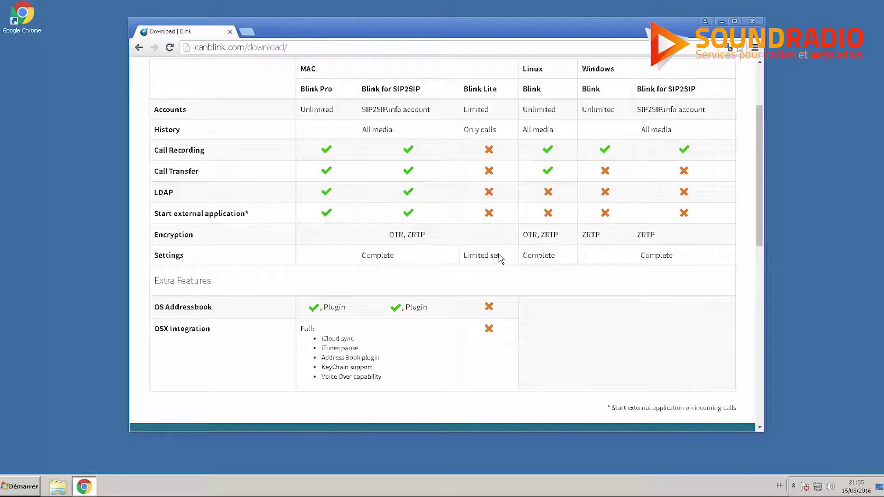
scroll(479, 258, down, 2)
scroll(438, 259, down, 1)
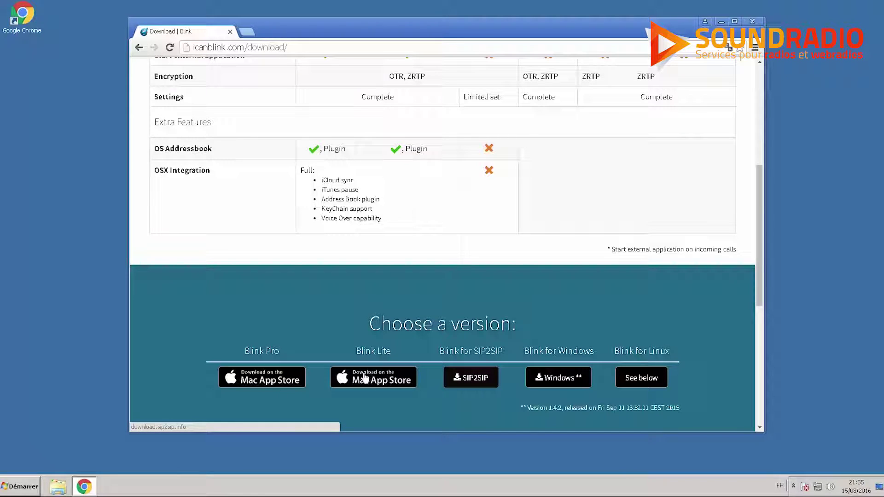
click(559, 390)
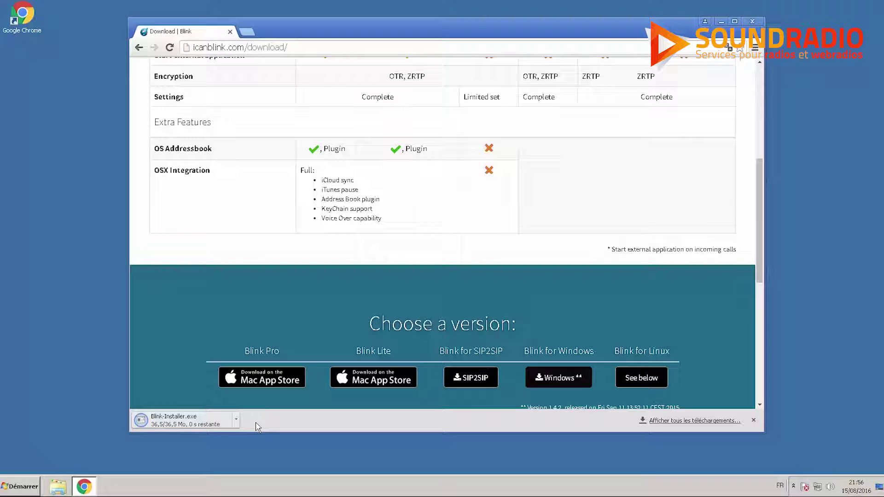
Run Blink-Installer.exe, allow it through the Exécuter security warning, and close Chrome
click(186, 426)
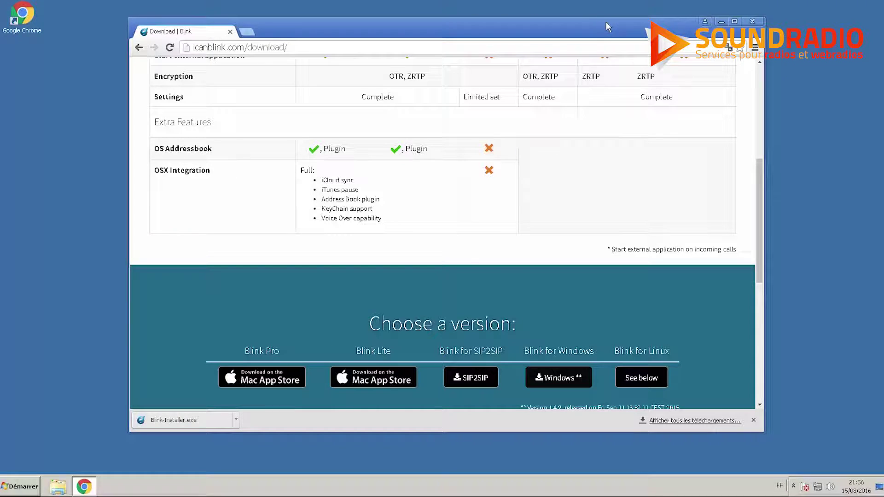
click(520, 215)
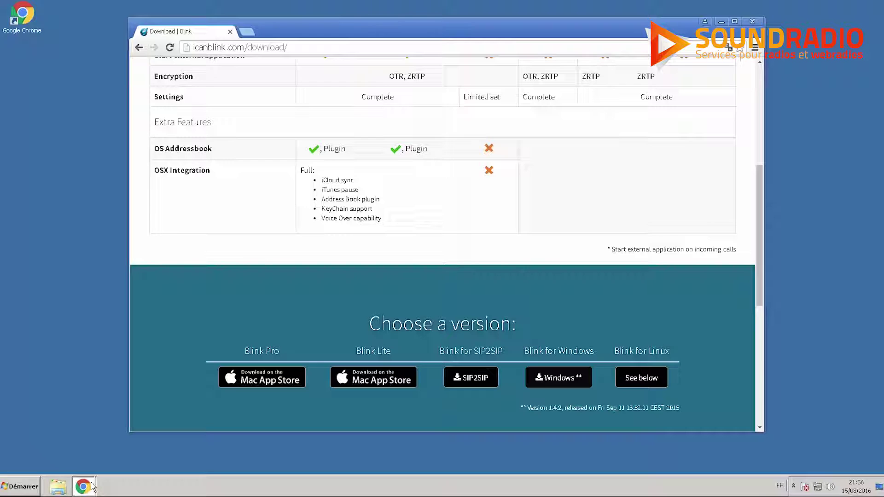
click(148, 464)
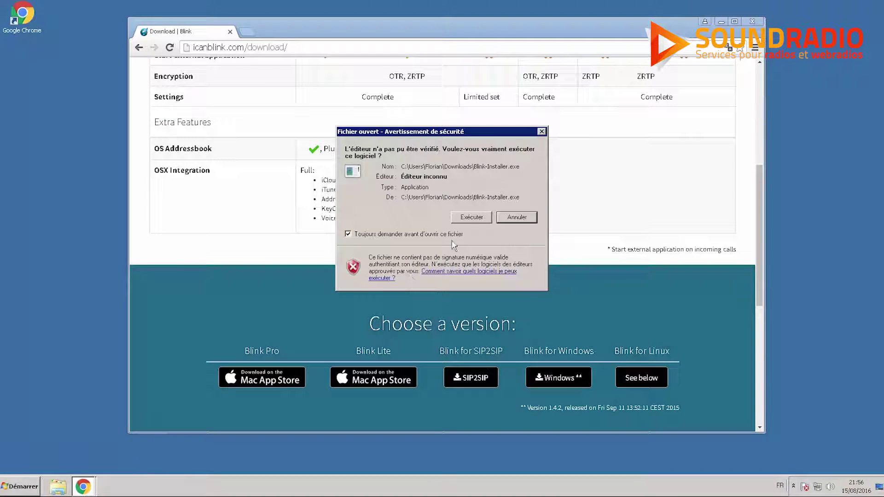
click(472, 218)
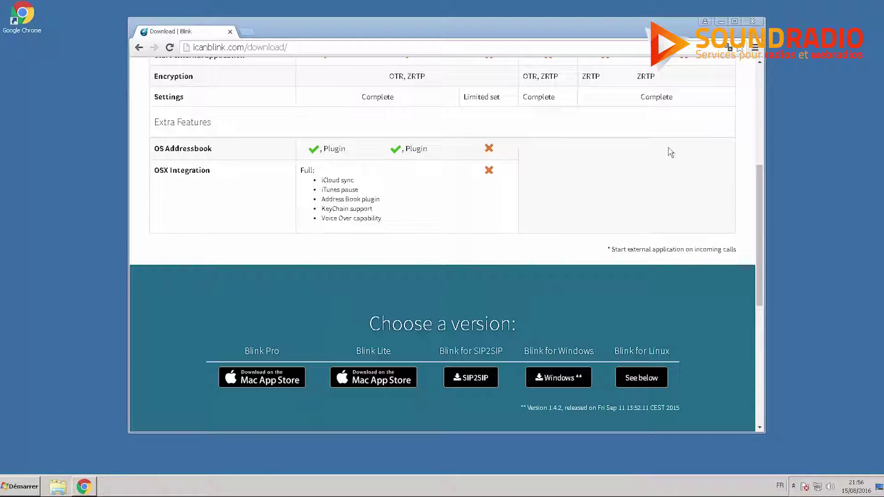
click(751, 21)
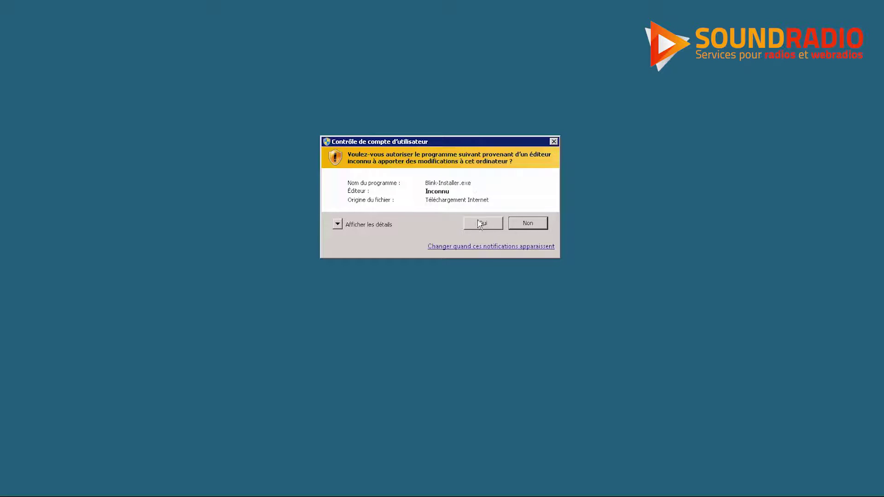
Accept the licence and keep install folder C:\Program Files (x86)\Blink with a desktop icon
click(479, 223)
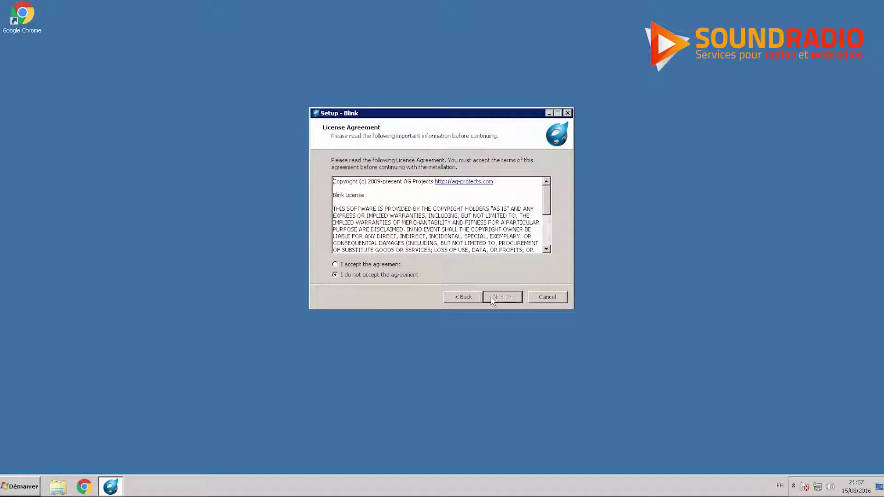
click(372, 267)
click(502, 297)
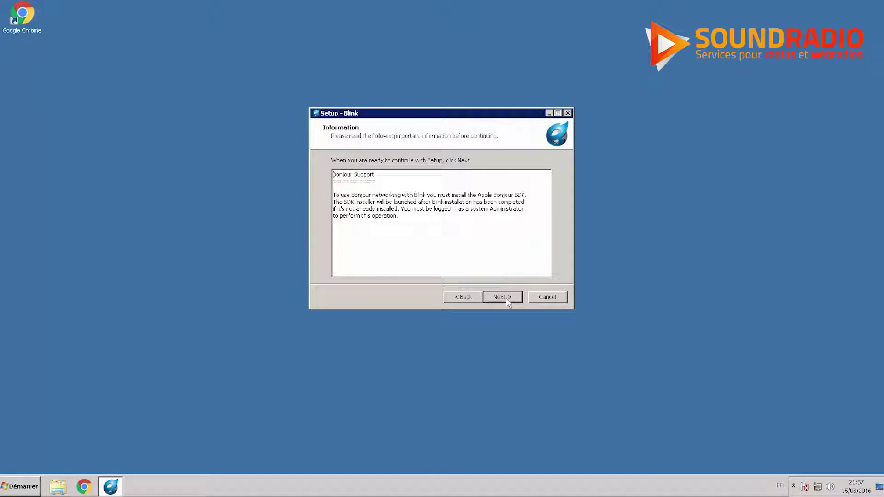
click(507, 300)
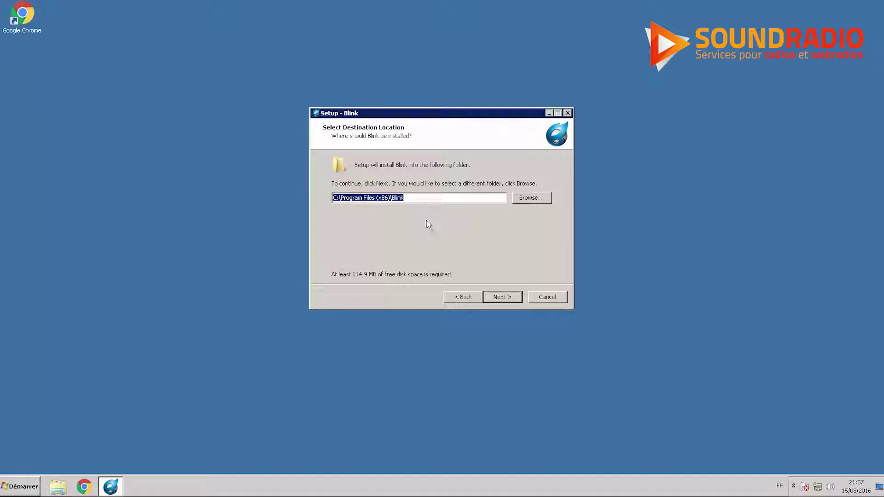
click(505, 298)
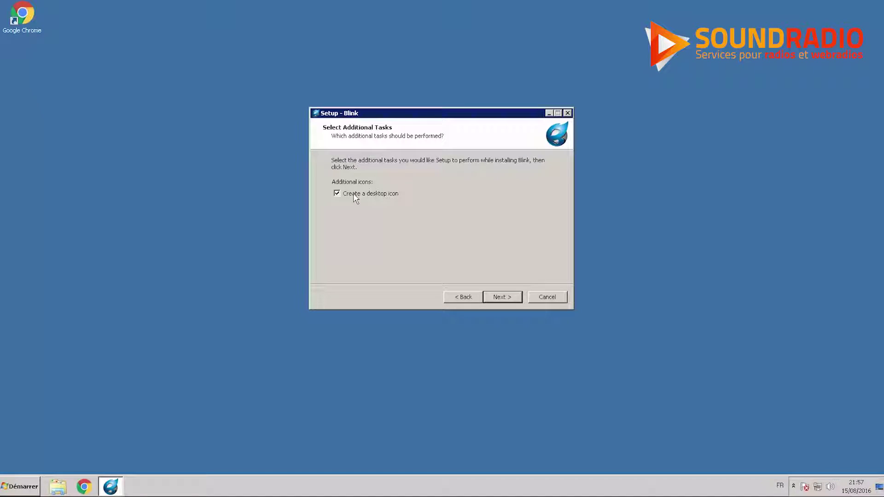
click(498, 297)
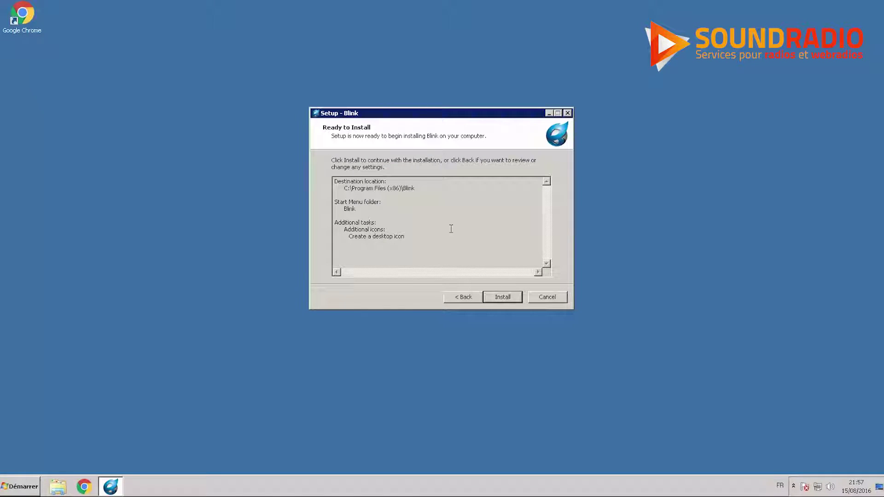
Start the Blink installation and let the progress bar run to full
click(511, 298)
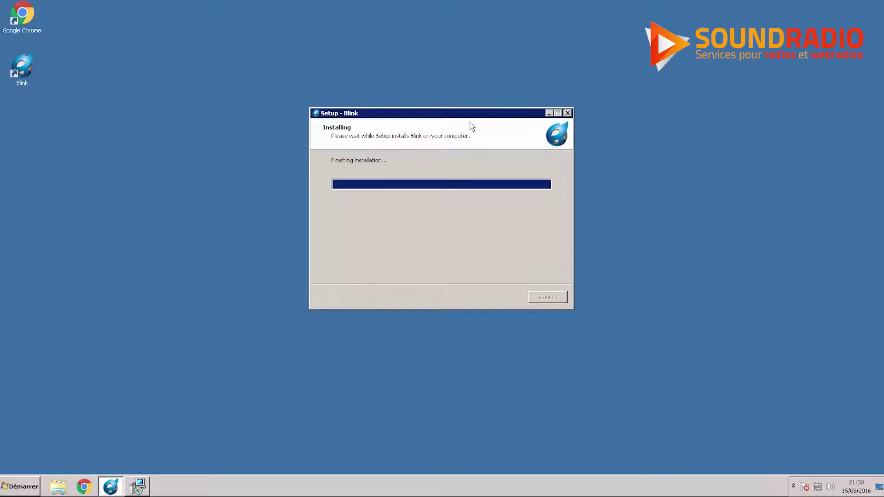
Install Bonjour SDK 2.0.2.0 x64 into C:\Program Files\Bonjour SDK\, accepting its licence, then finish
click(140, 488)
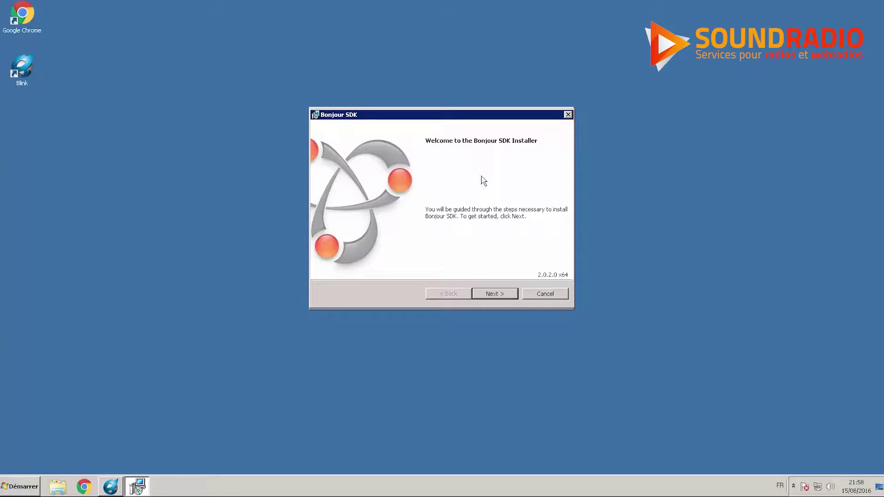
click(492, 296)
click(350, 266)
click(492, 297)
click(491, 299)
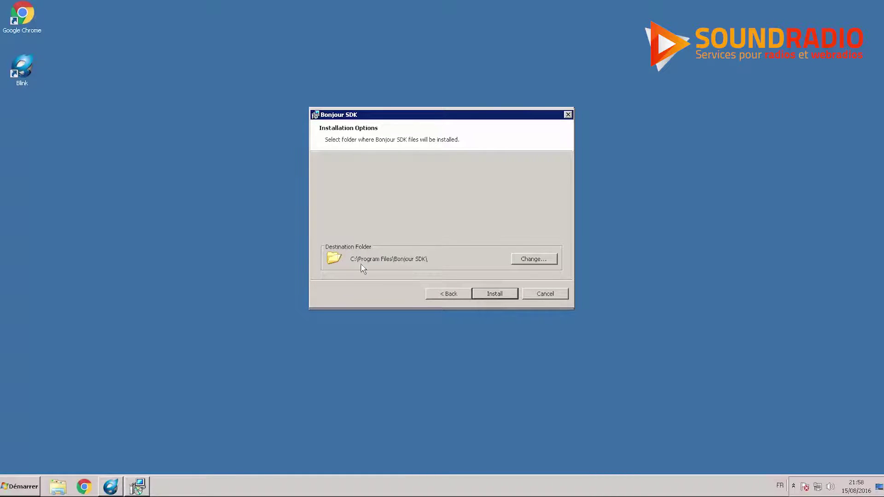
click(493, 299)
click(494, 300)
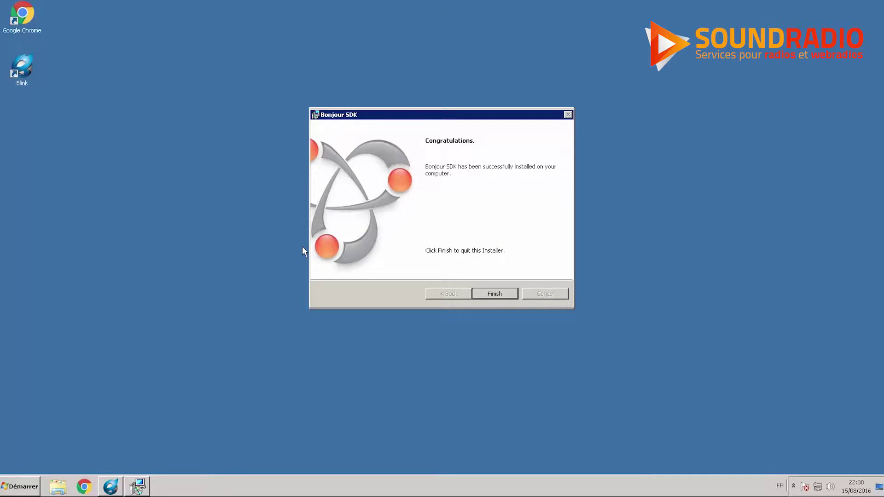
click(486, 296)
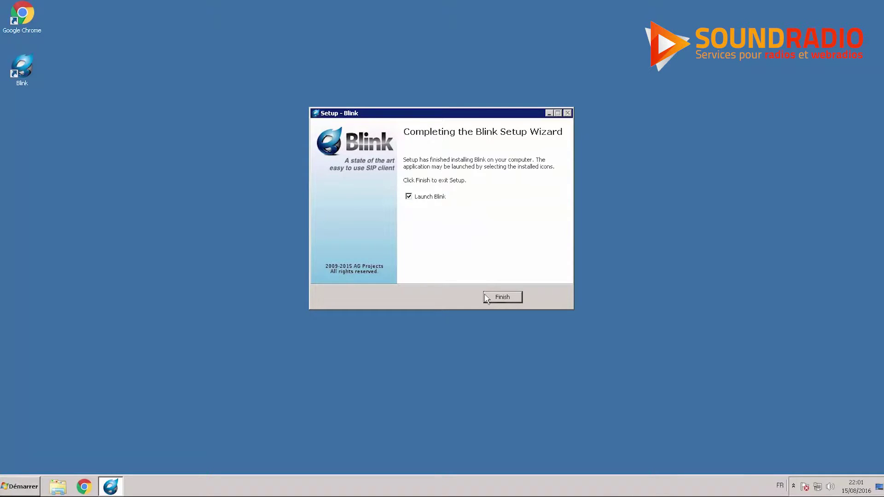
Complete Blink Setup with 'Launch Blink' enabled so Blink starts with its Add Account dialog
click(486, 298)
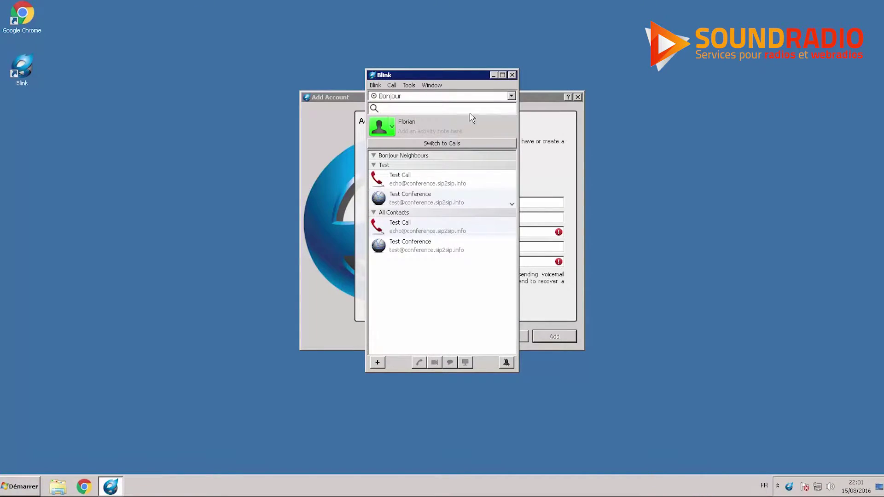
Move the Blink window aside and enter 'Ma_Ligne_Sip' as the name in Add Account
drag(464, 78, 255, 70)
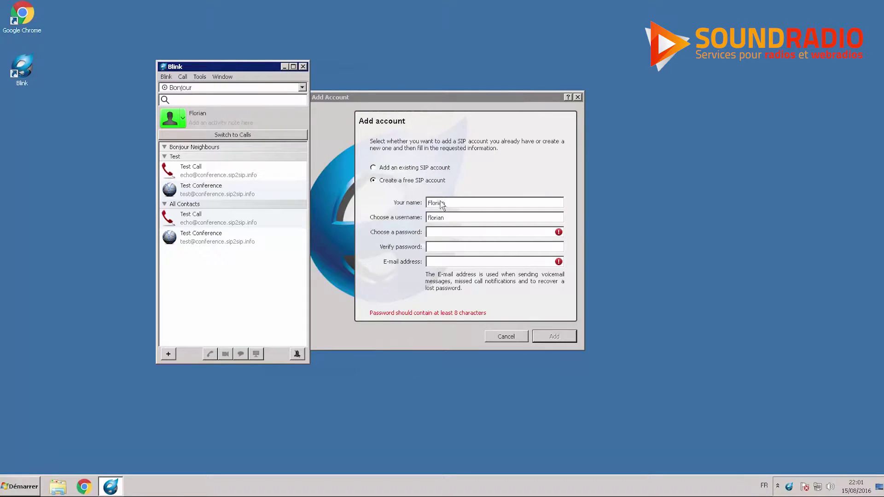
click(440, 203)
double_click(422, 203)
text(Ma_Ligne)
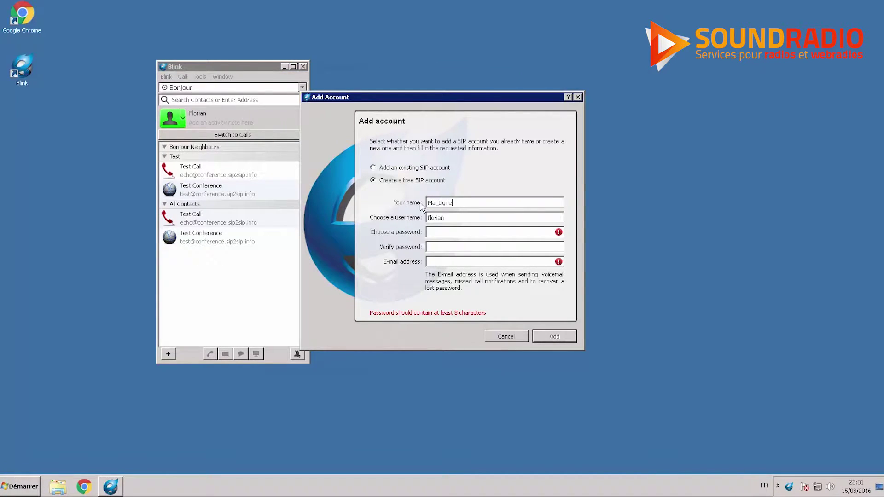
text(_Sip)
key(Tab)
click(405, 168)
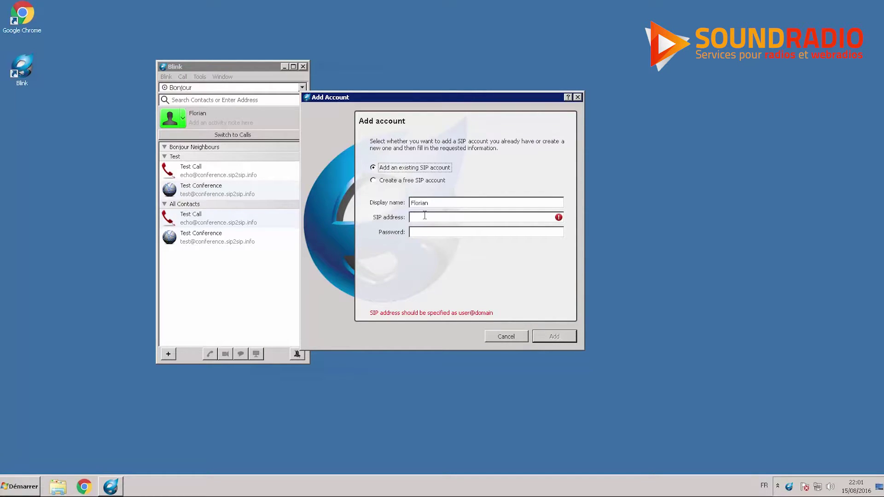
key(Tab)
text(200)
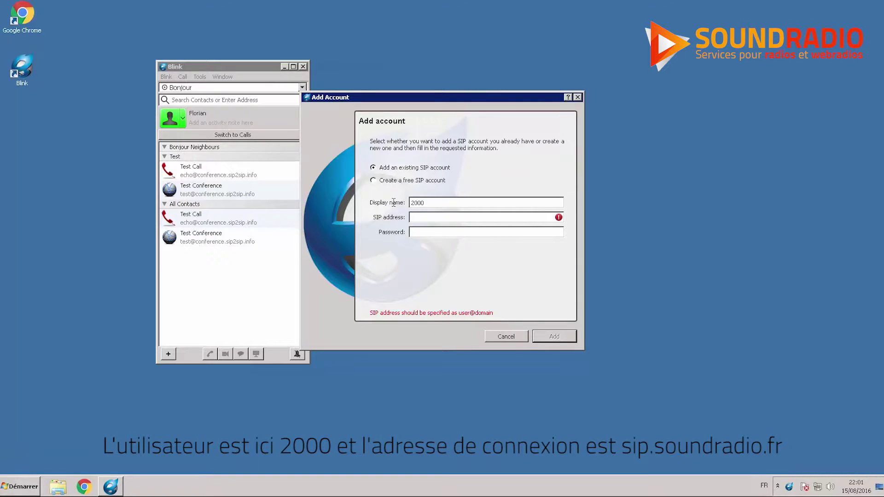
text(sip.)
text(sound)
text(•••••••••)
click(414, 220)
text(2000@)
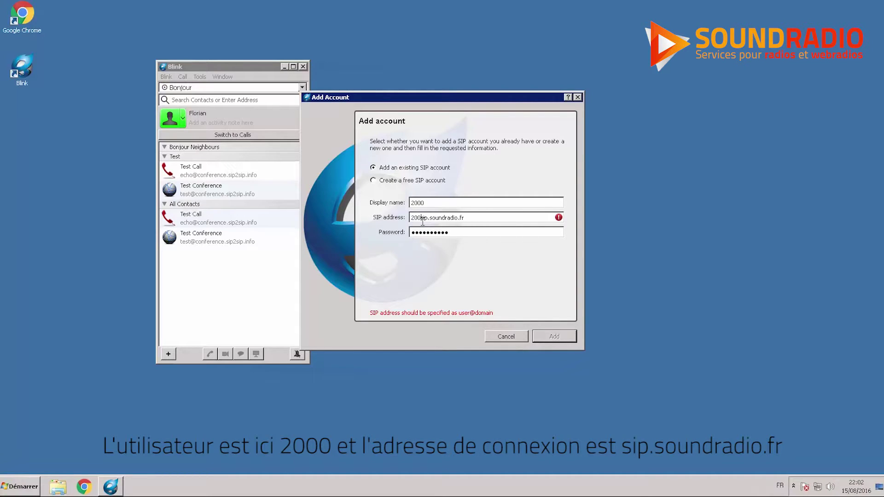
click(554, 337)
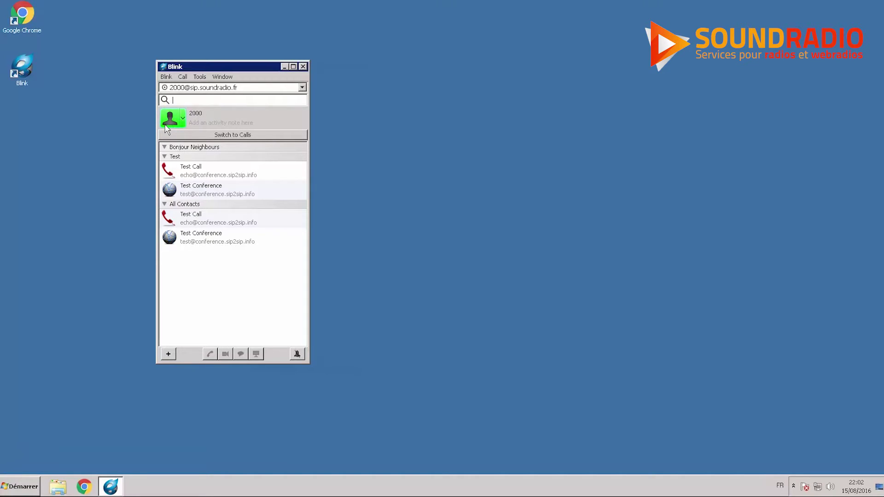
Open Blink's Preferences and step through the account's Media, Server, Network and Advanced settings
click(166, 77)
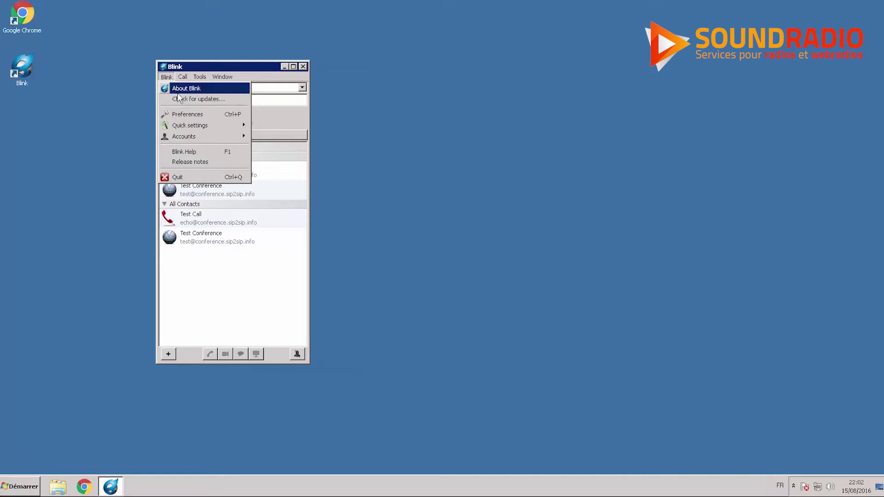
click(182, 114)
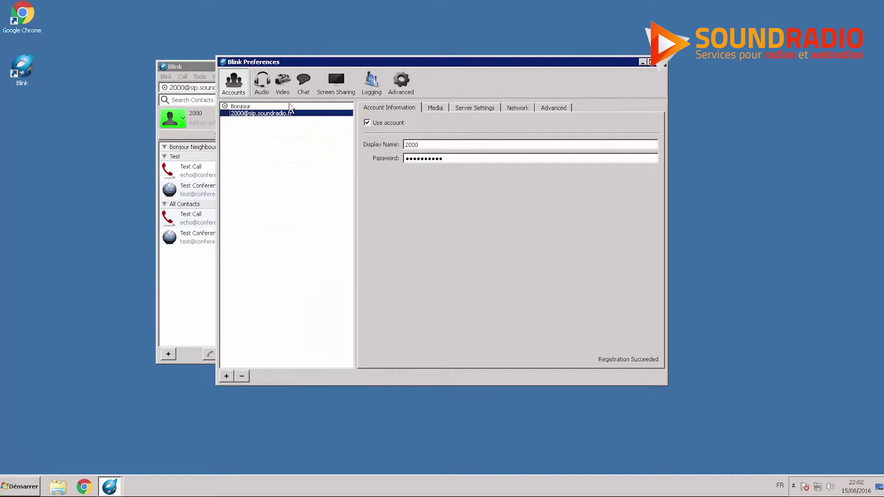
click(429, 111)
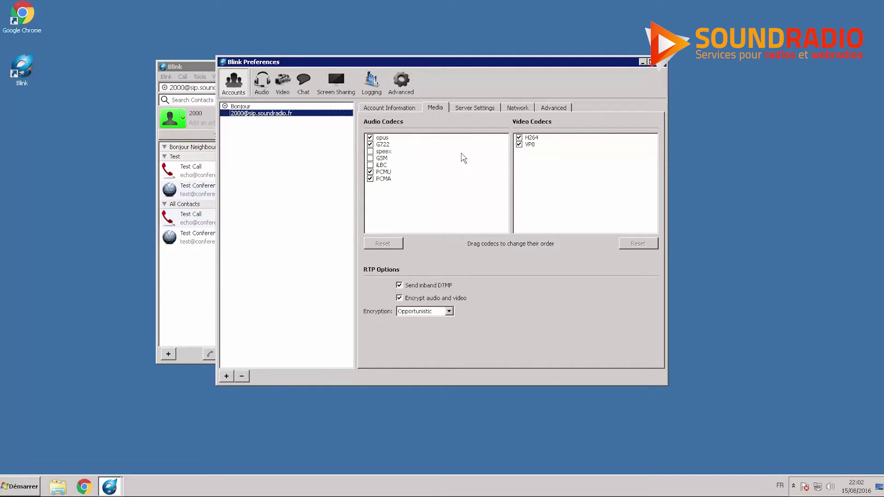
click(473, 110)
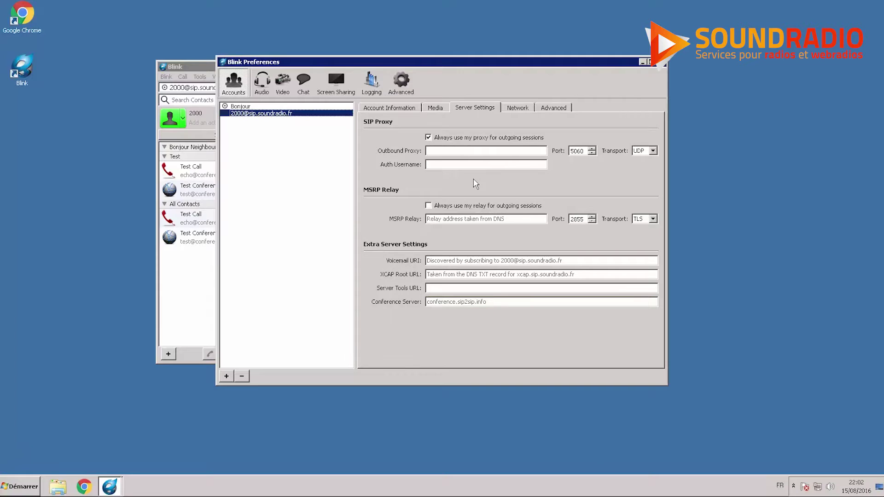
click(525, 110)
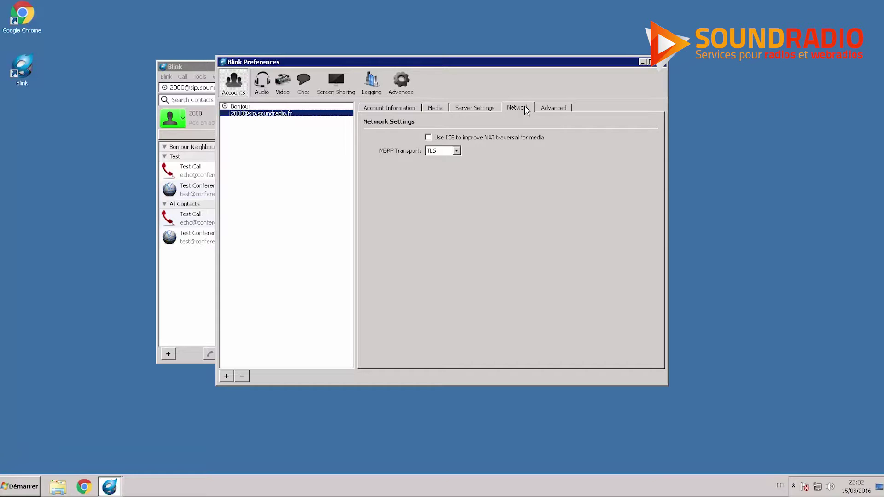
click(546, 111)
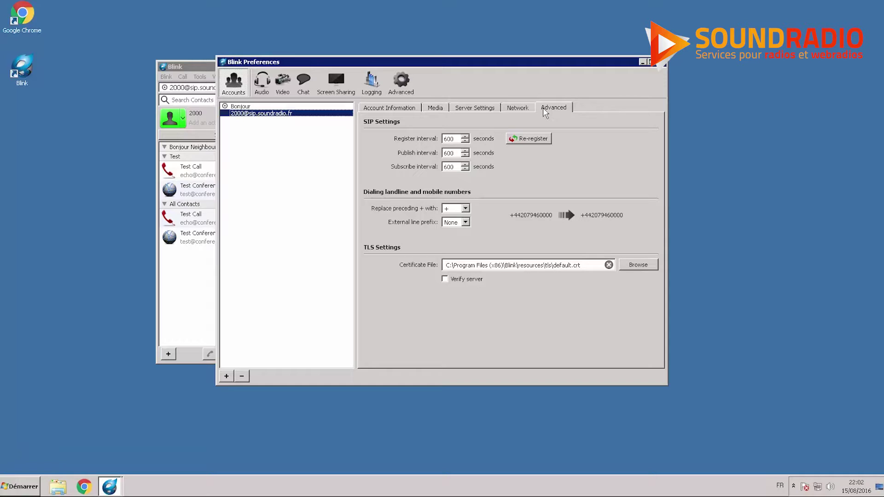
Replace the 600-second register interval with 1200, then review the Network, Server and Account Information pages
click(455, 140)
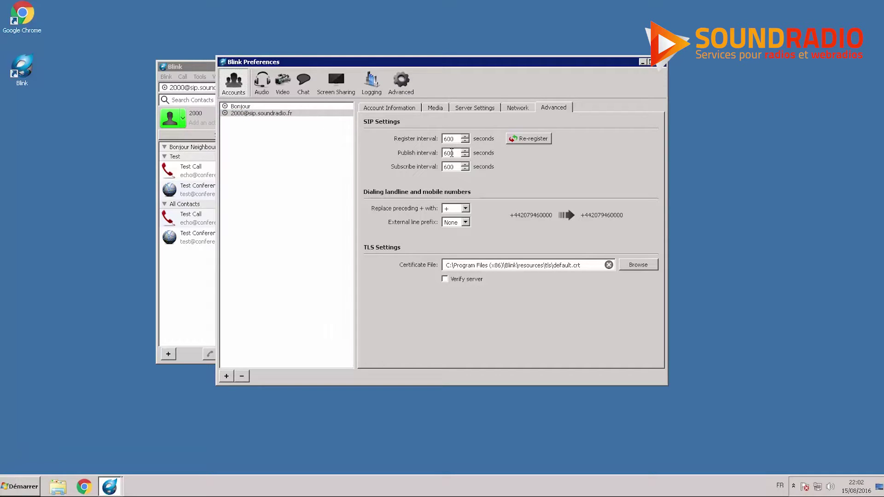
drag(455, 139, 438, 139)
text(1200)
click(515, 109)
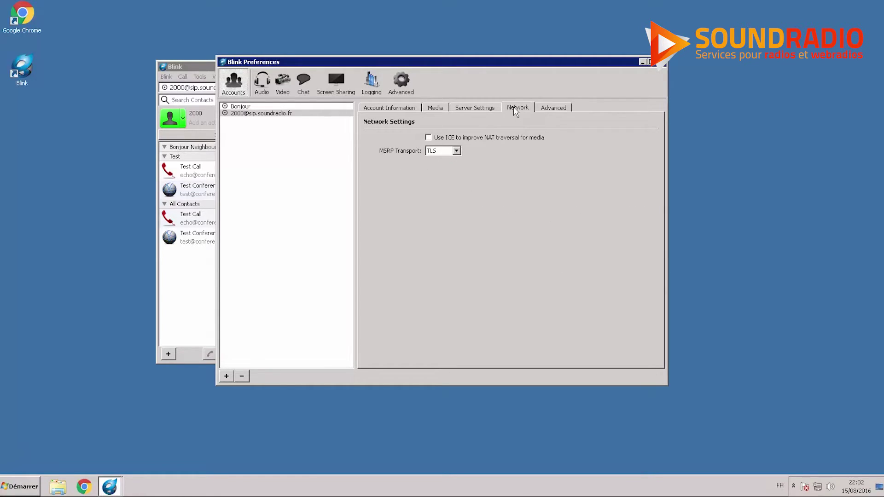
click(470, 109)
click(416, 108)
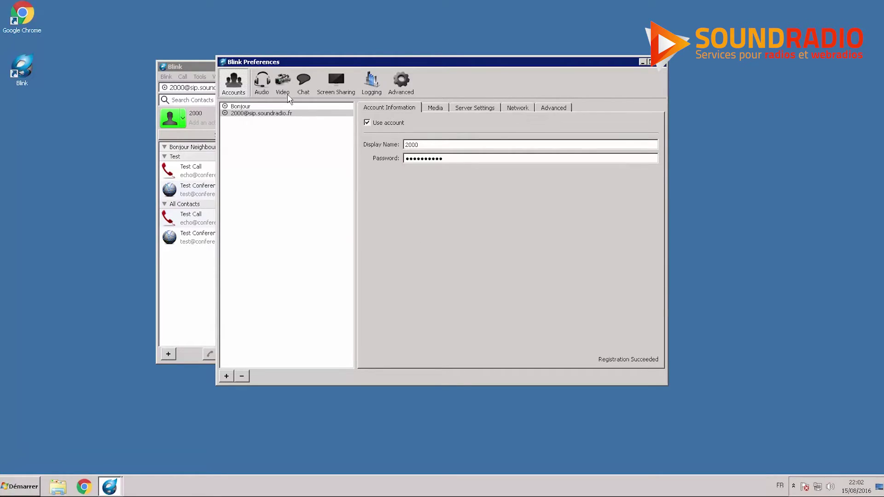
Keep audio input/output at None and alert at System Default, set 44100 sample rate, then view Video
click(261, 85)
click(368, 119)
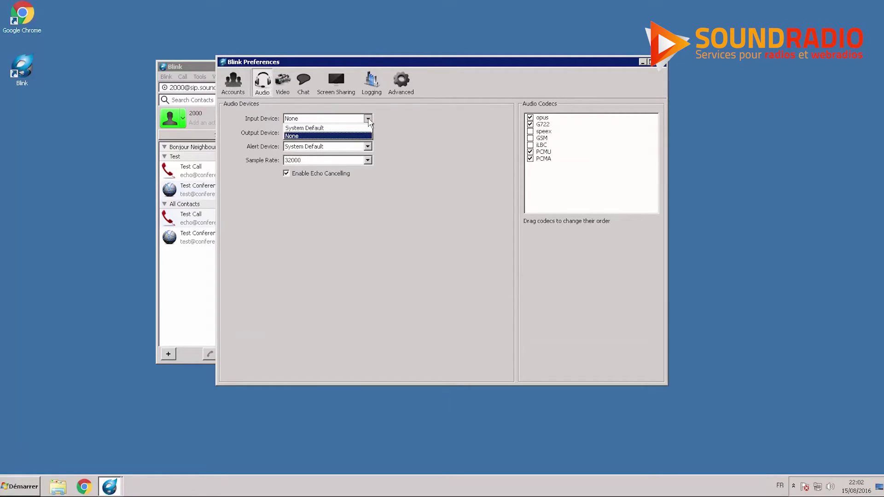
click(368, 119)
click(368, 133)
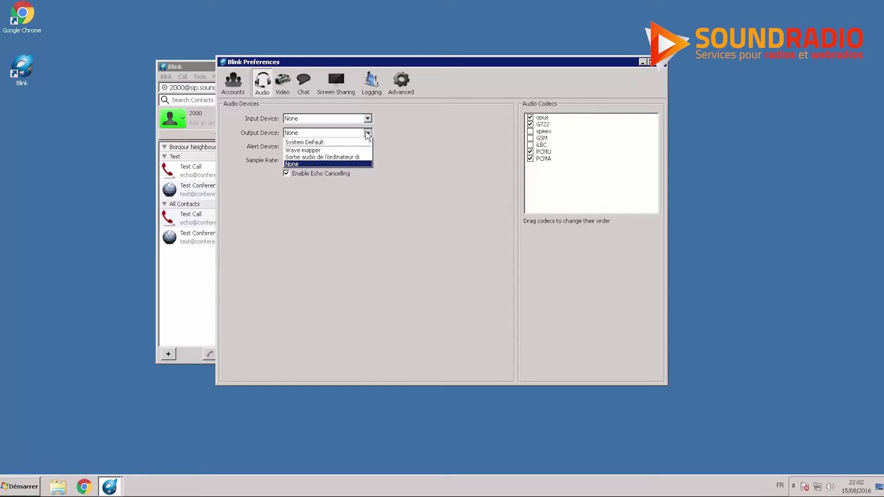
click(368, 133)
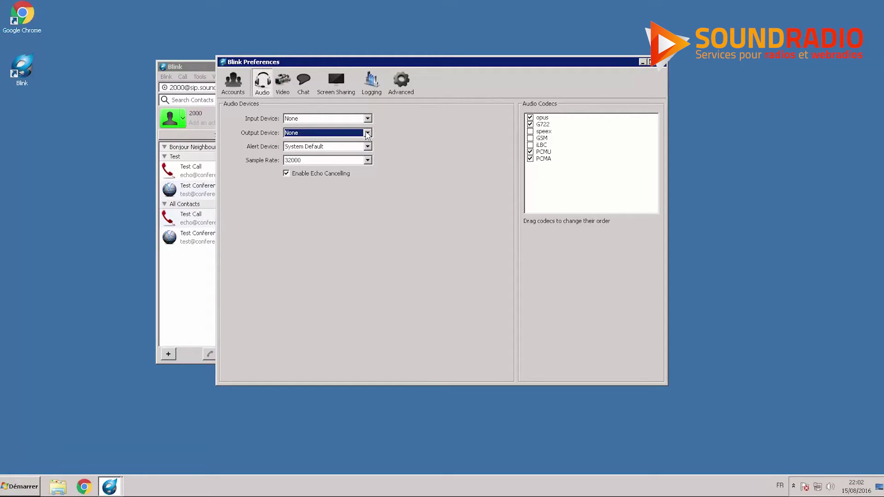
click(302, 147)
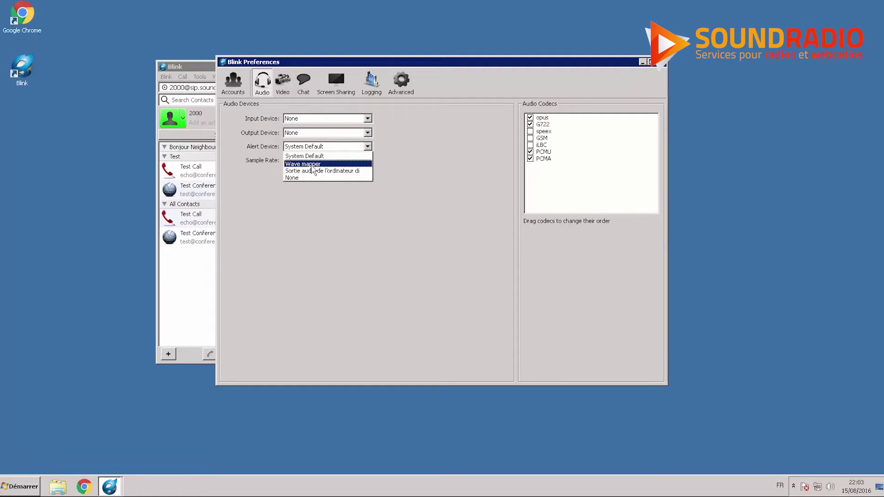
click(371, 186)
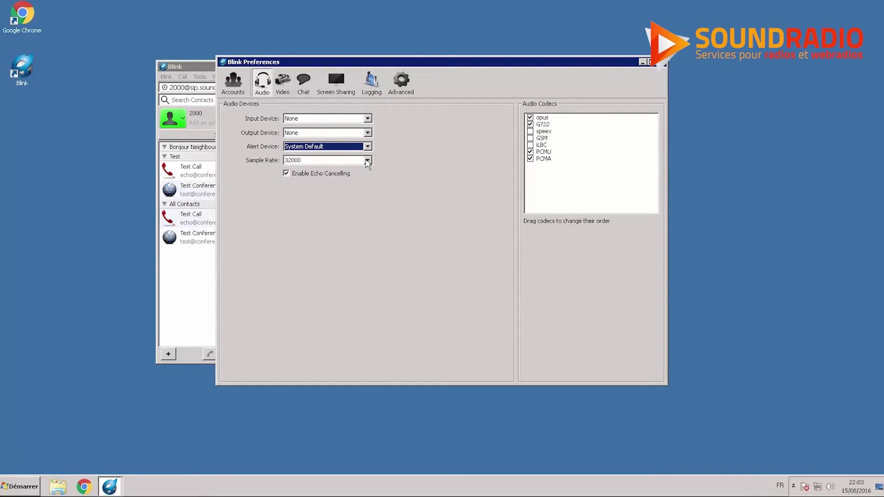
click(368, 160)
click(296, 184)
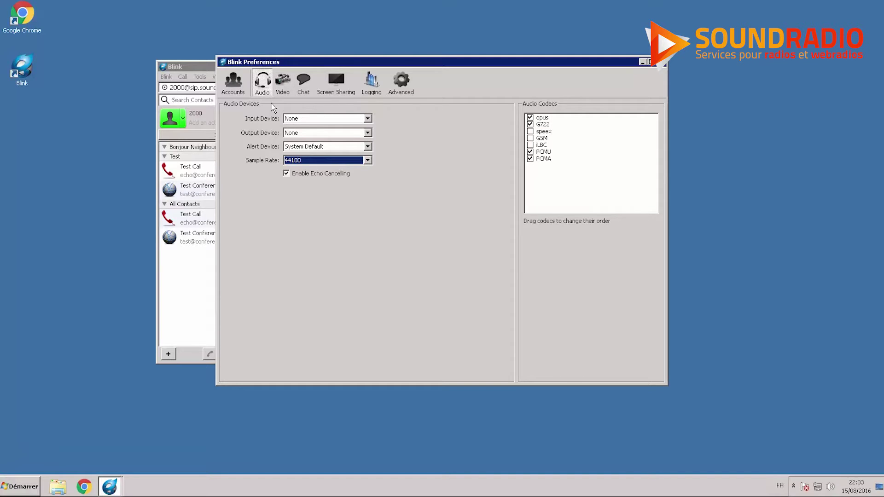
click(281, 84)
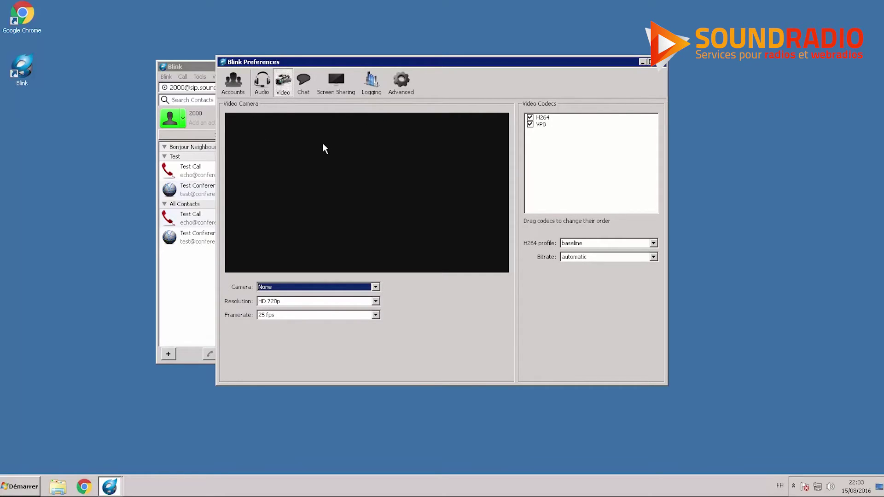
Browse the Chat, Screen Sharing, Logging and Advanced preference pages, then close Blink Preferences
click(303, 82)
click(333, 88)
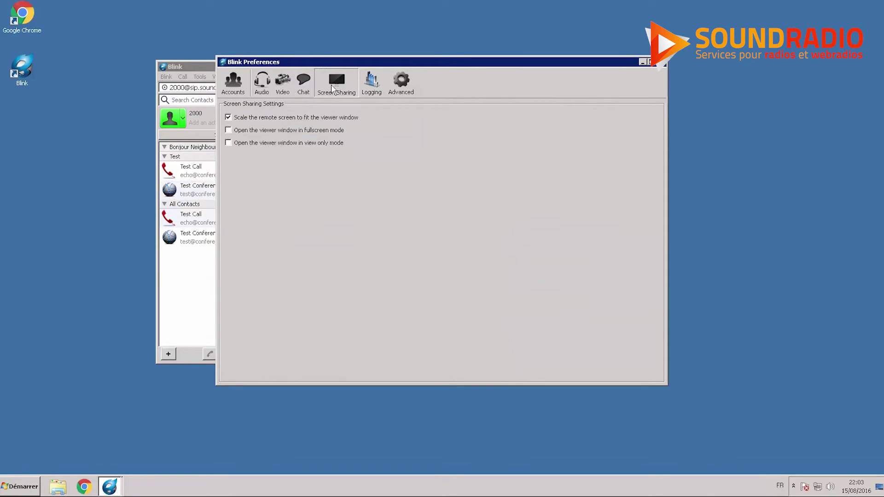
click(371, 83)
click(402, 84)
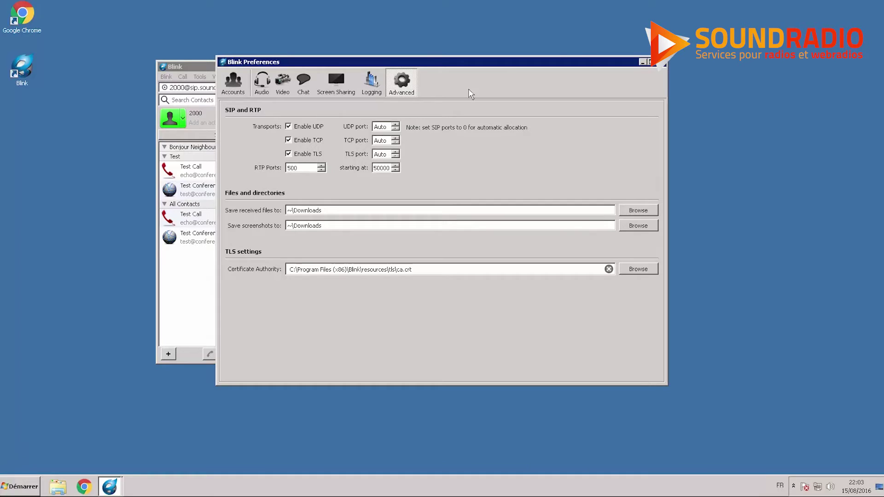
click(659, 62)
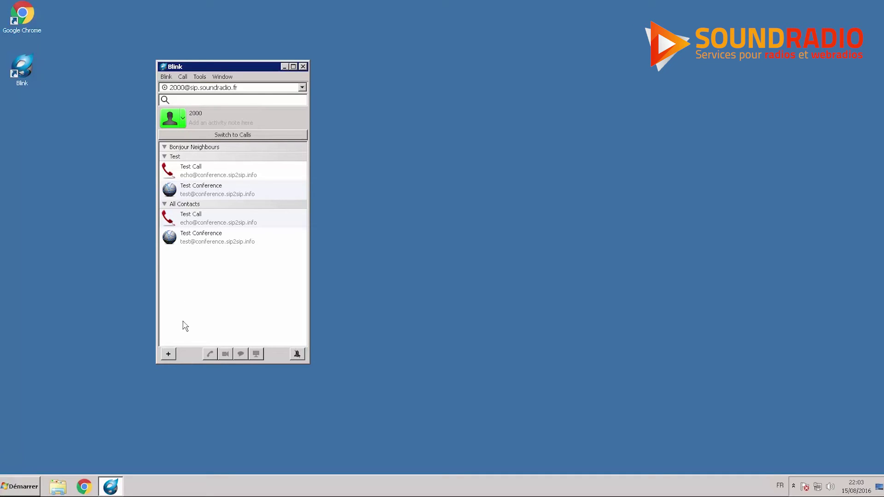
Create contact Mon_Premier_Contact with its numeric SIP address marked Default, and add it to the list
click(169, 355)
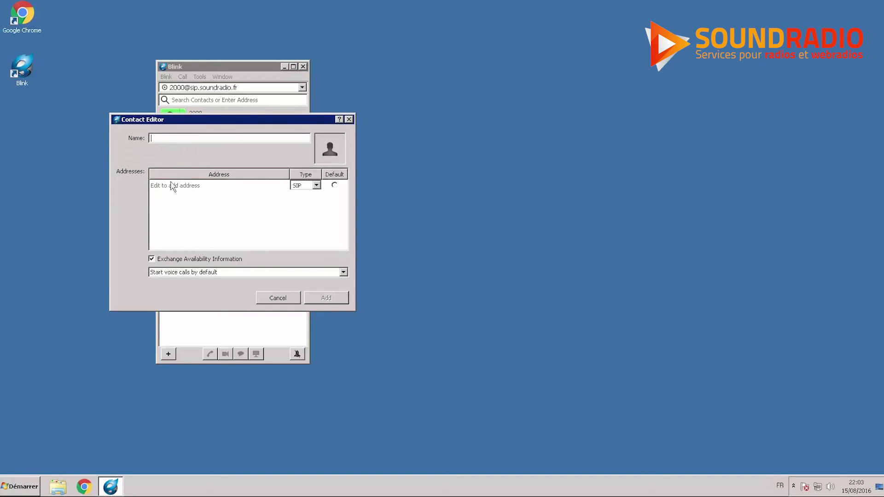
text(Mon Premier_Contact)
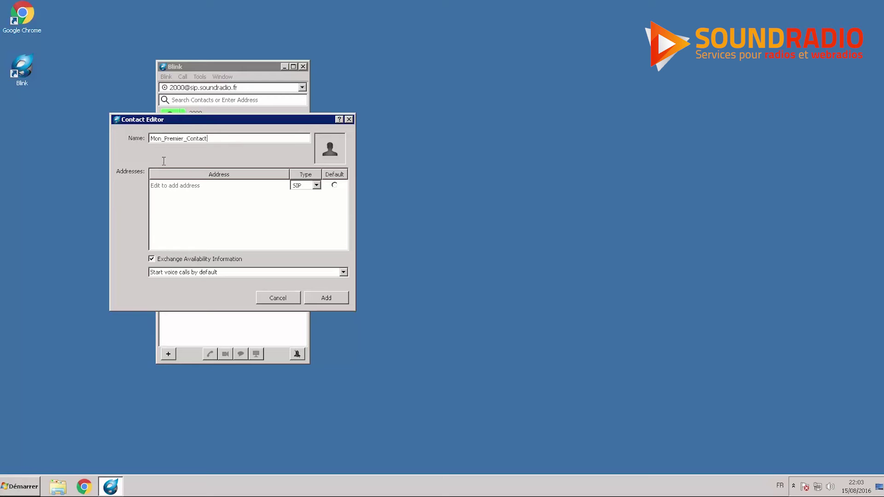
click(184, 190)
click(183, 189)
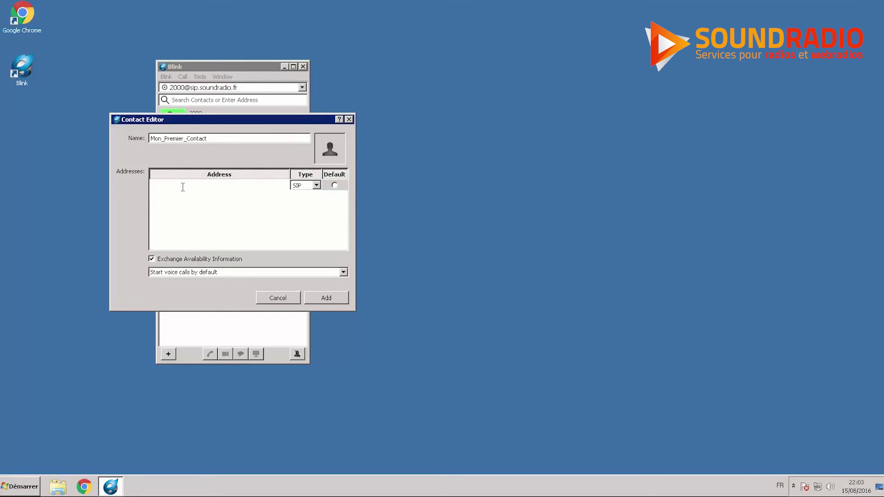
text(0200000000)
click(222, 211)
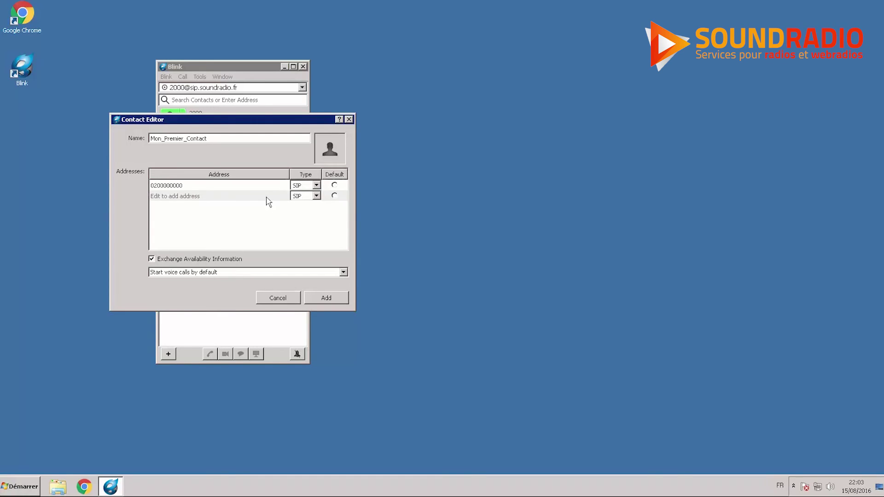
click(337, 187)
click(311, 299)
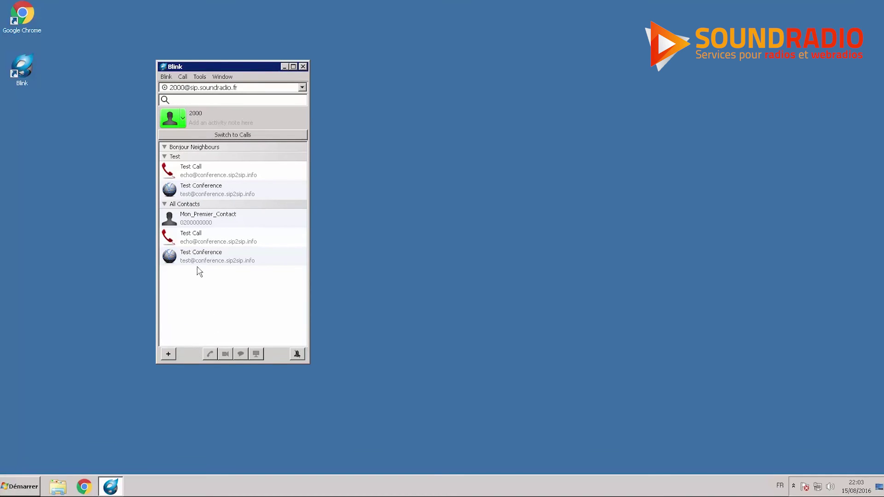
click(167, 152)
click(184, 222)
right_click(288, 219)
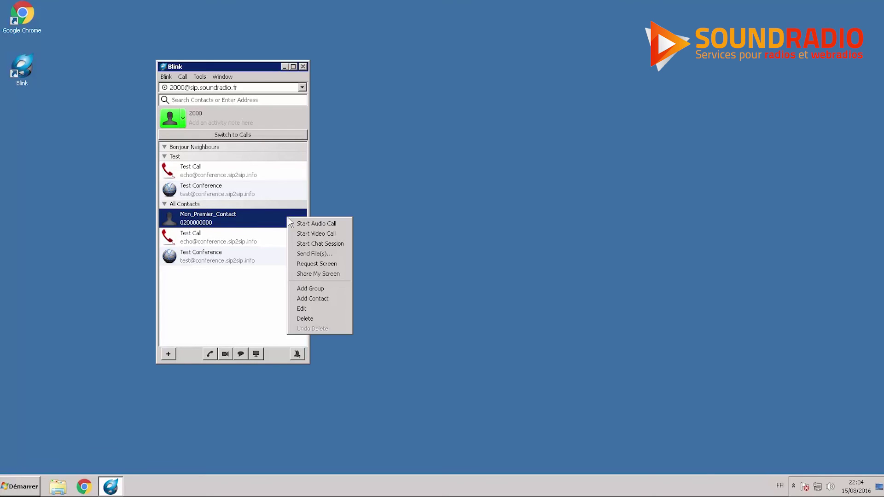